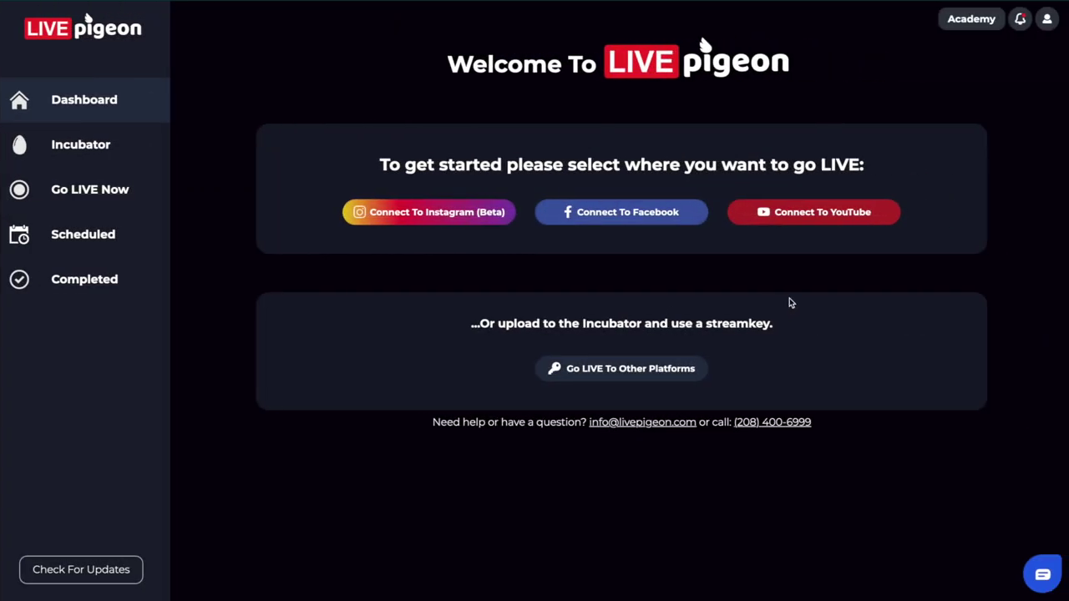
Step: Connect to YouTube by signing in with a different Google account's e-mail, dismissing the profile prompt
click(792, 215)
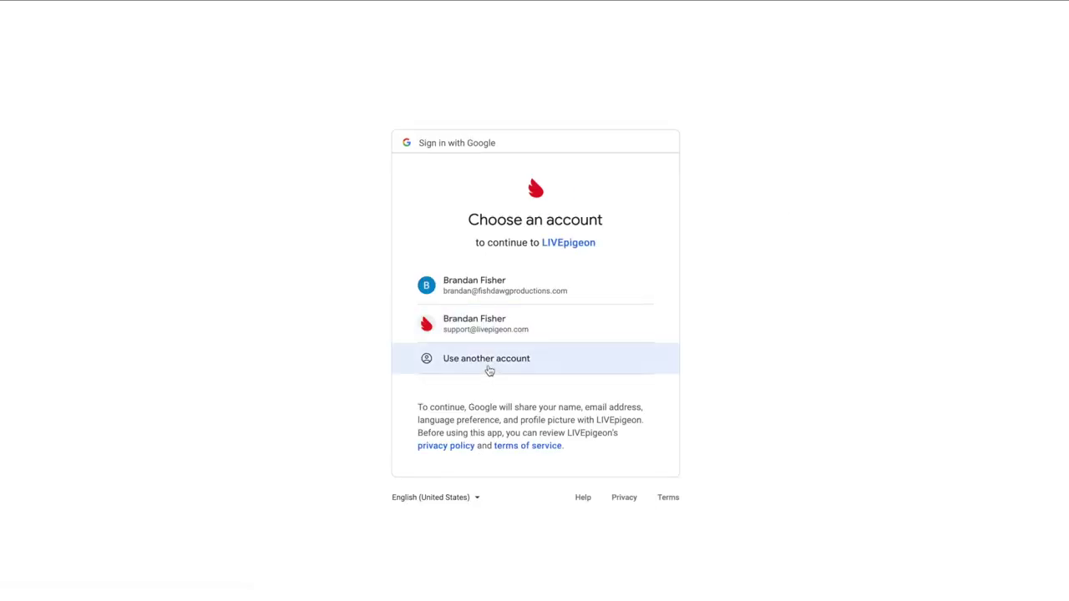
click(490, 370)
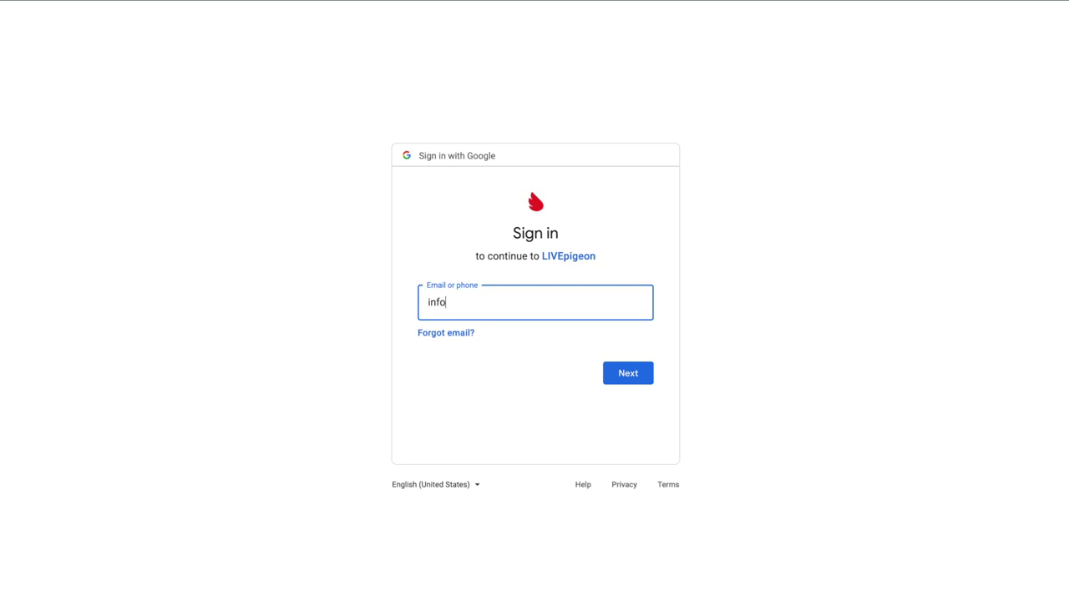
key(Return)
key(Return)
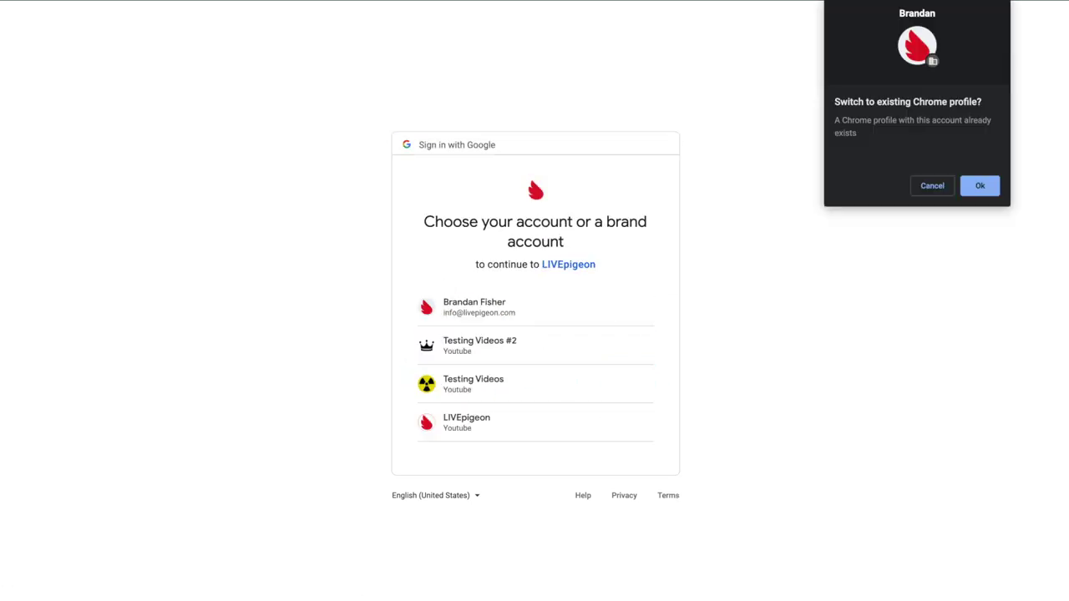
click(931, 186)
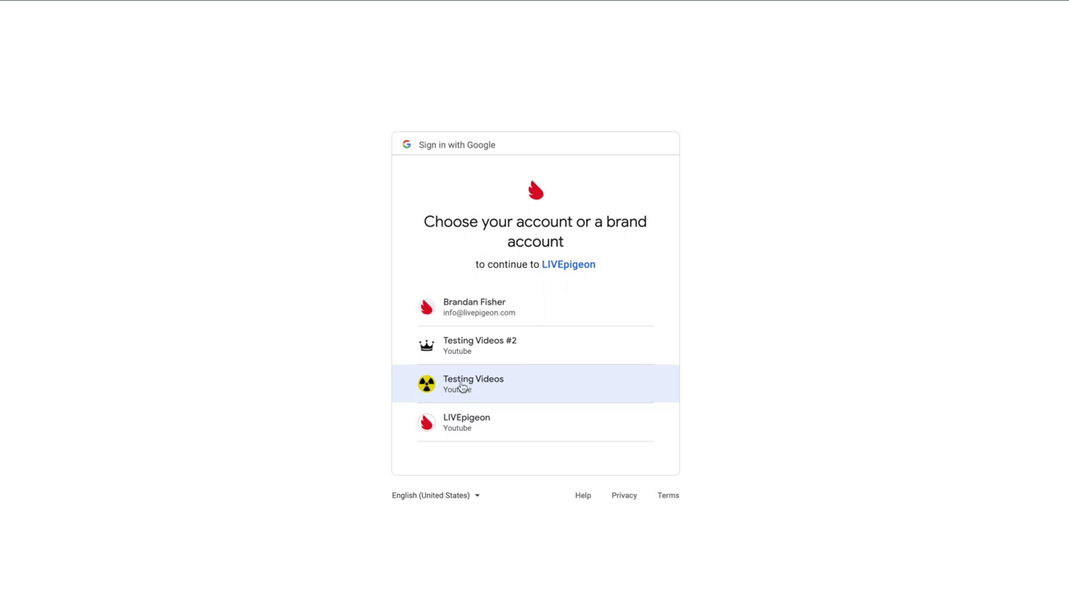
Step: Pick the Testing Videos YouTube channel from the brand-account chooser
click(425, 386)
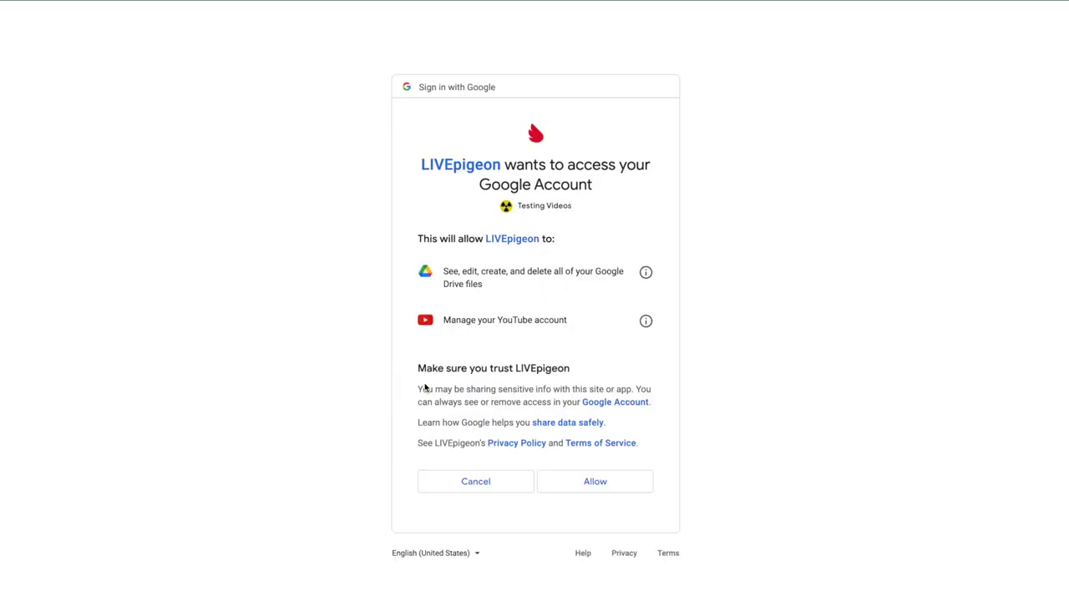
Step: Allow LIVEpigeon the requested Google Drive and YouTube access for Testing Videos
click(624, 490)
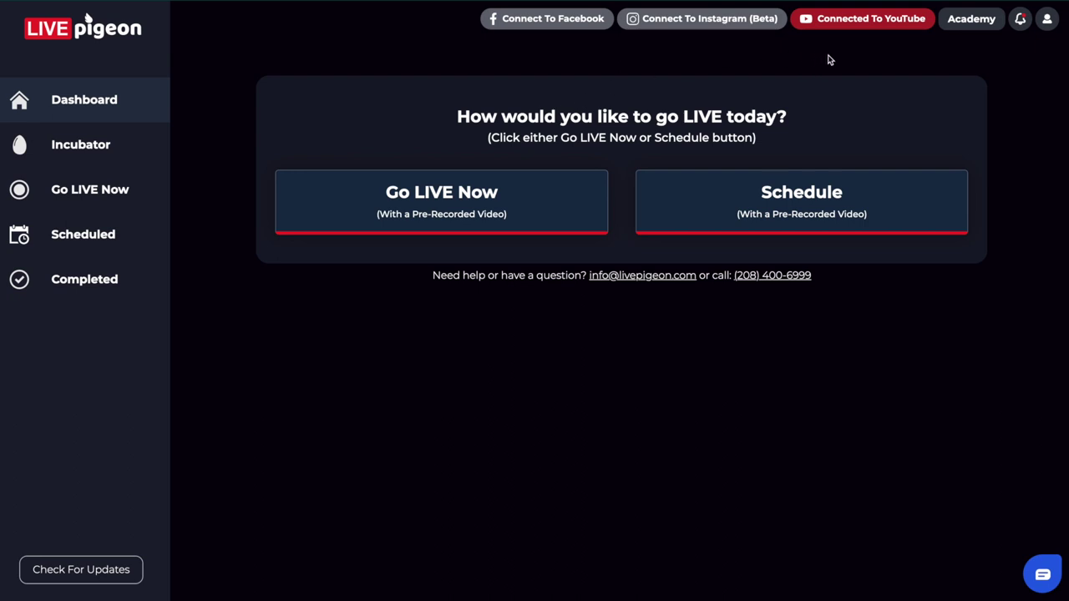
Step: Check the YouTube connection menu, then begin scheduling with a pre-recorded video
click(893, 22)
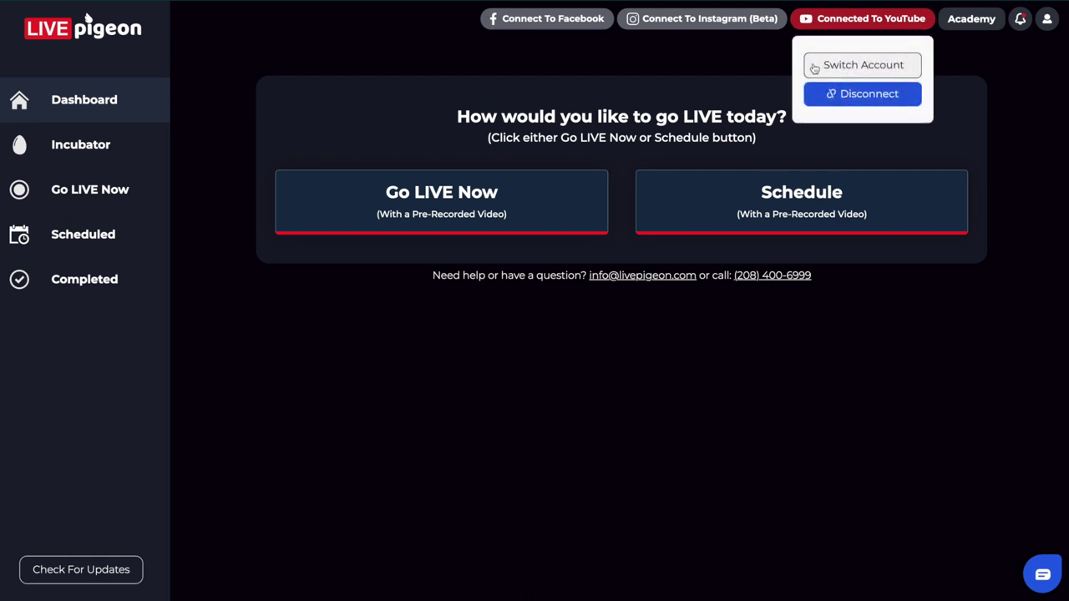
click(730, 69)
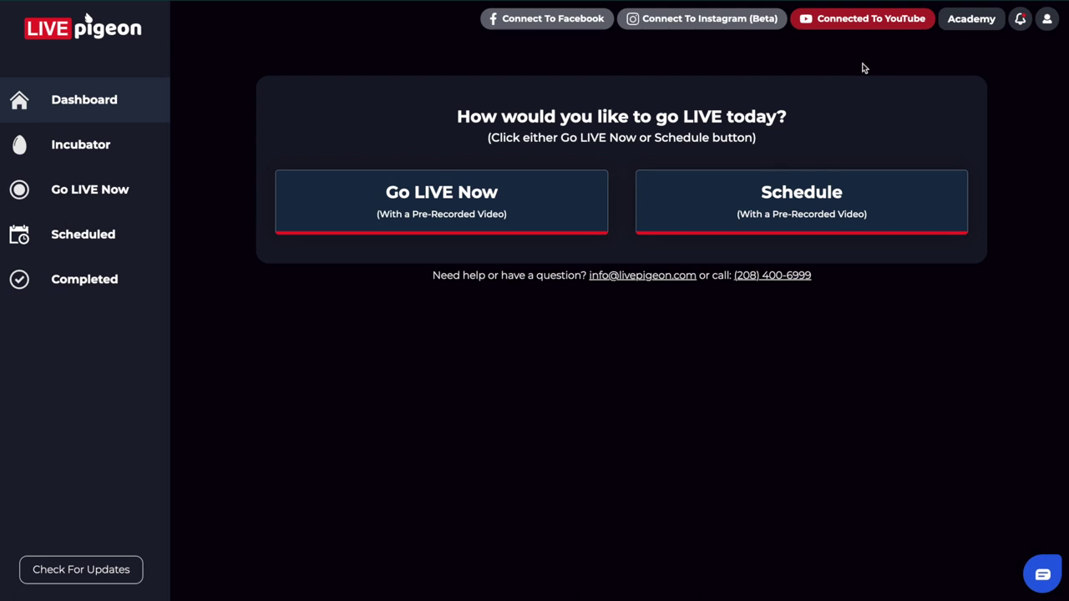
click(881, 23)
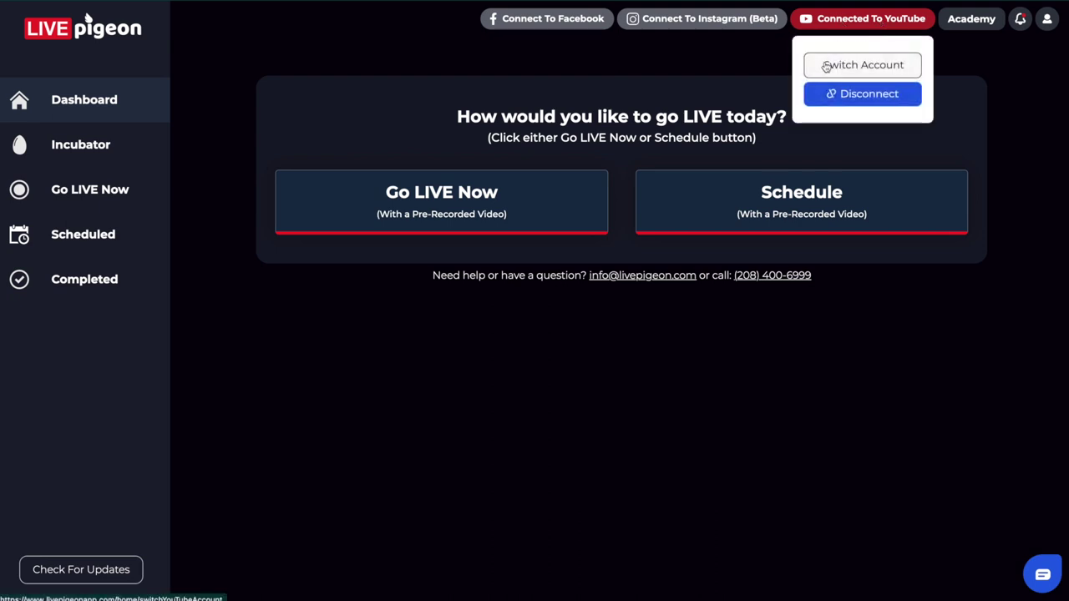
click(803, 114)
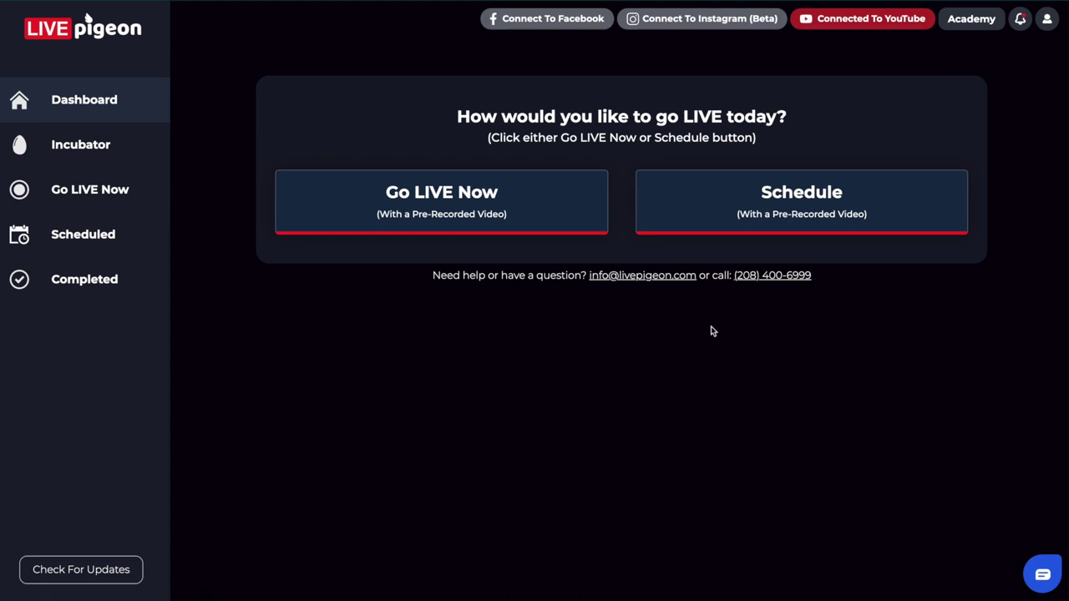
click(698, 198)
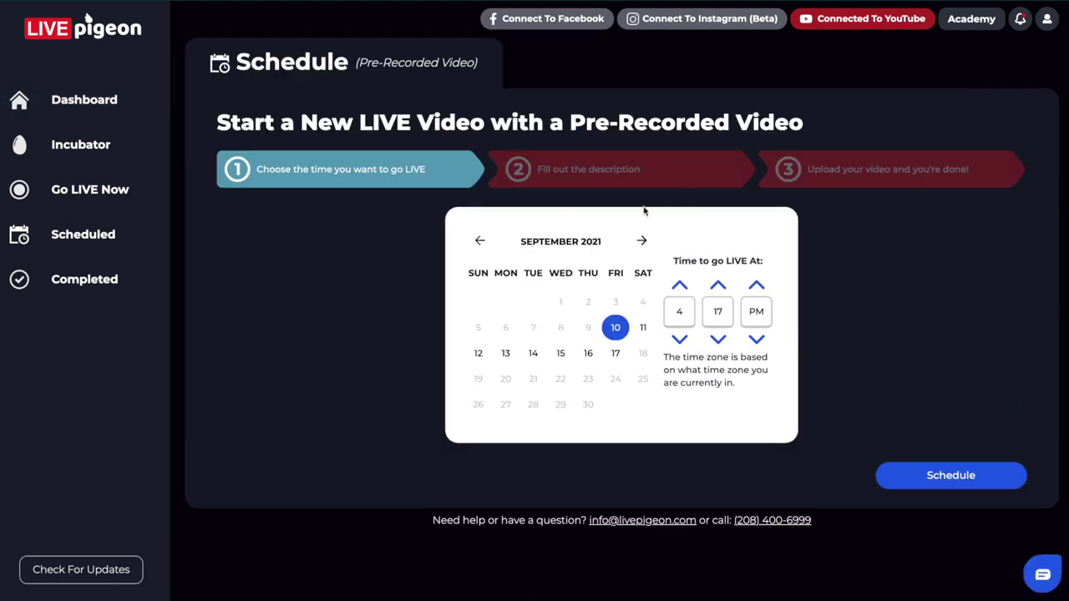
Step: Set the go-live to Saturday 11 September 2021 at 10:00 AM
click(644, 329)
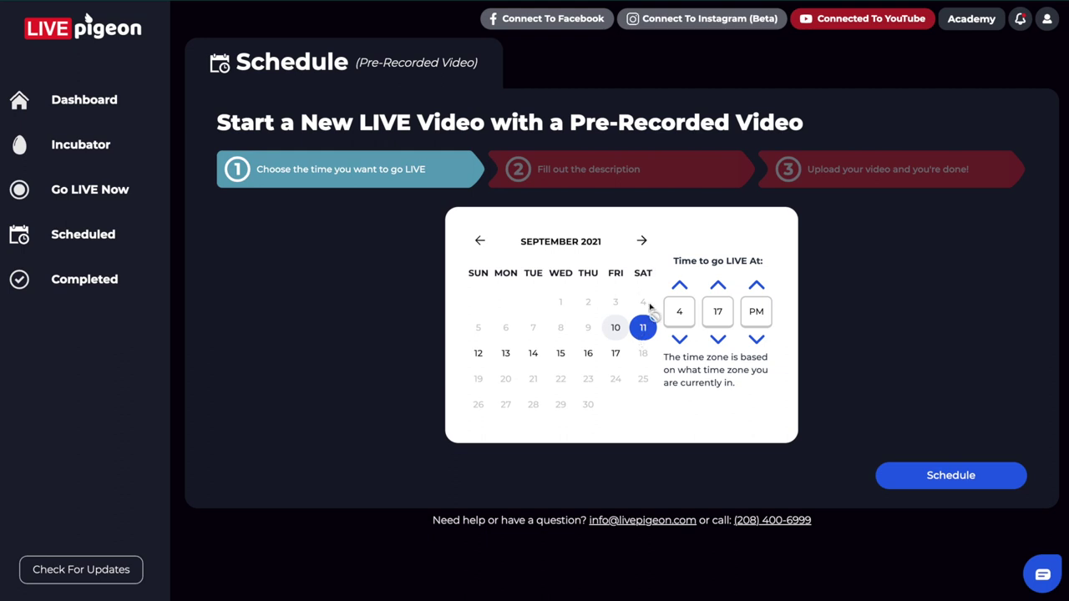
click(680, 287)
click(680, 286)
click(679, 287)
click(680, 287)
click(680, 286)
click(680, 287)
click(717, 340)
click(756, 288)
Step: Confirm the time and submit title 'How to schedule a LIVE video you Youtube', description 'Check this out!!!'
click(912, 476)
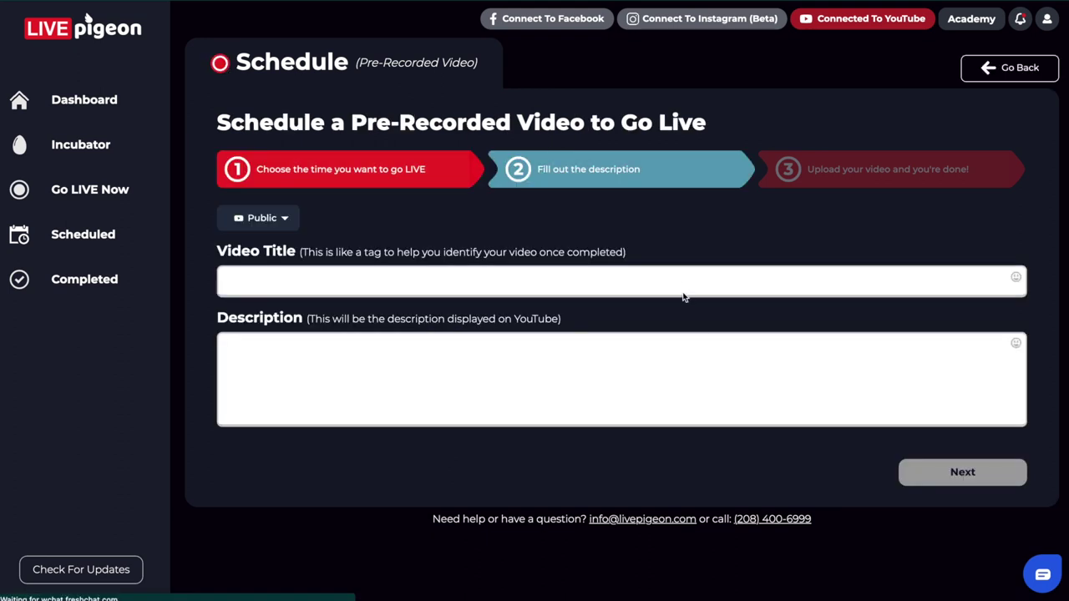
click(690, 278)
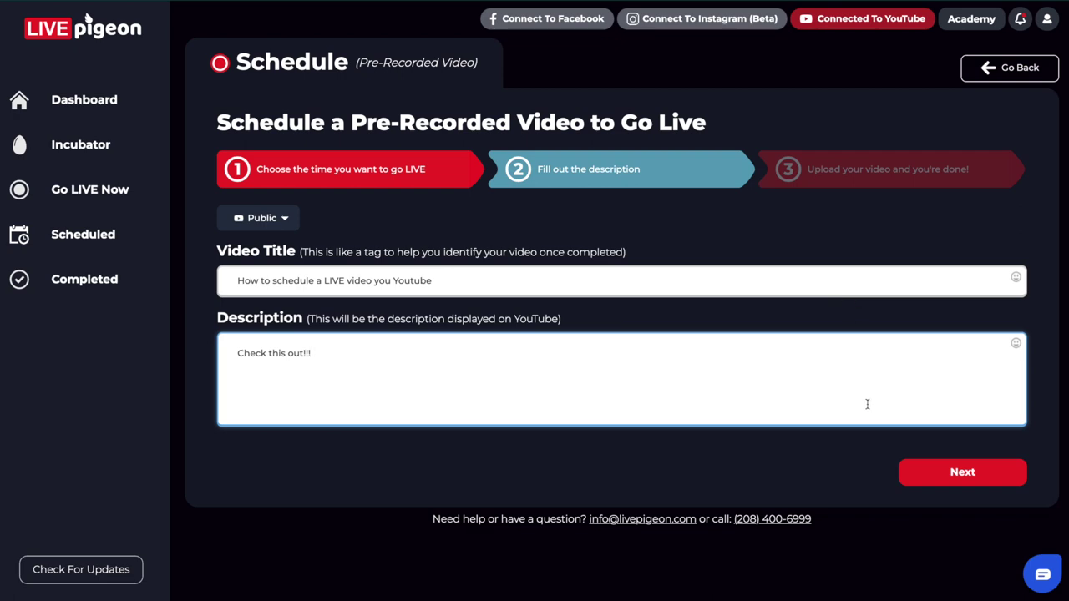
click(947, 477)
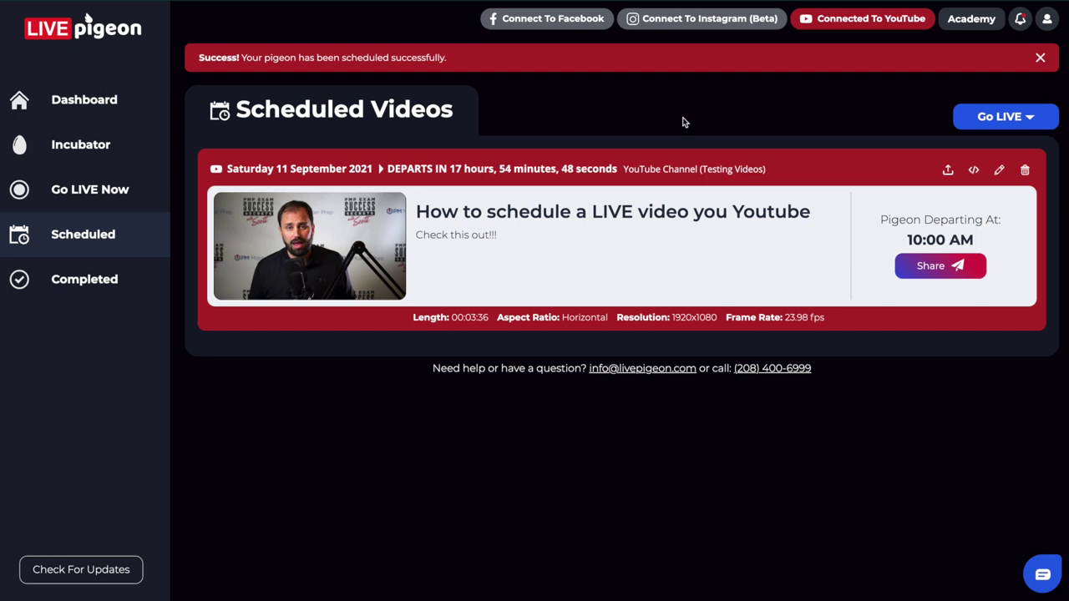
Step: Open the scheduled video's YouTube post from its thumbnail
mouse_move(335, 303)
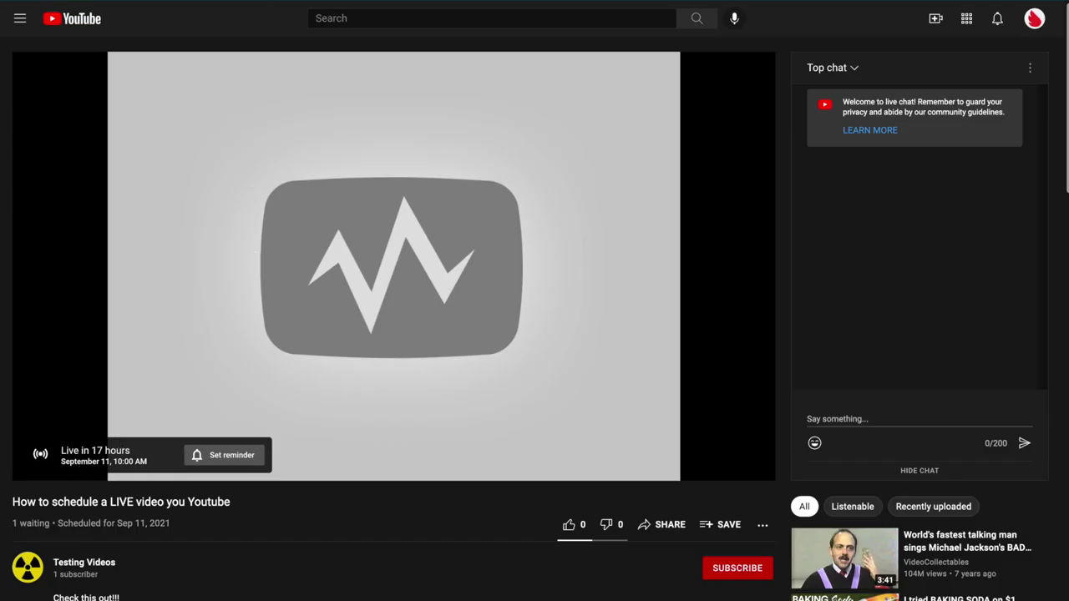
Step: Verify the Sep 11, 10:00 AM broadcast on YouTube, then switch back to LIVEpigeon
key(alt+Tab)
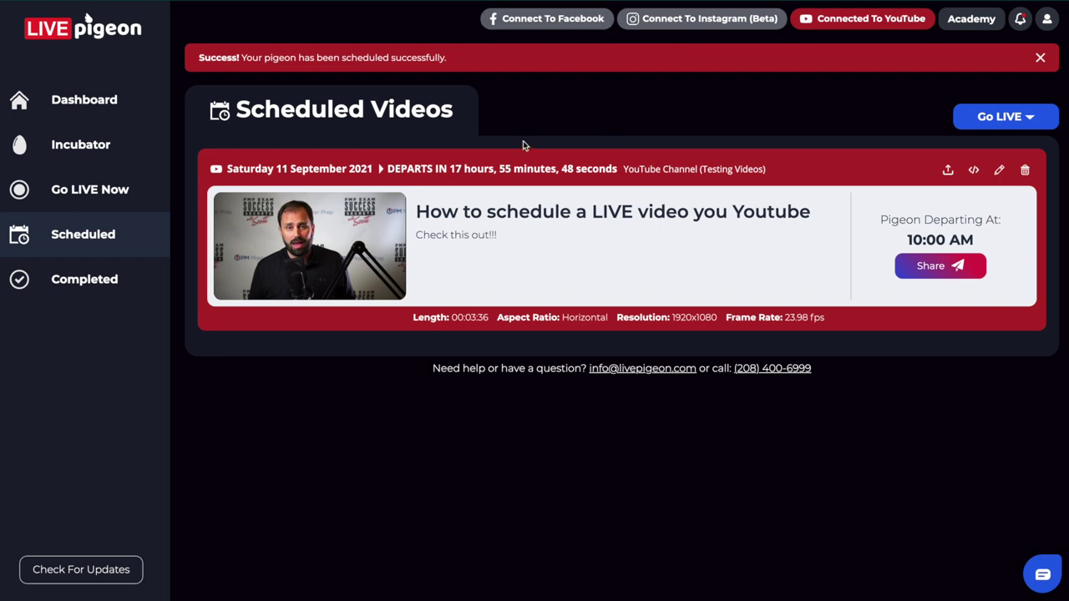
Step: Open the Incubator to see the uploaded video 'How to go LIVE to youtube!'
mouse_move(281, 276)
click(76, 145)
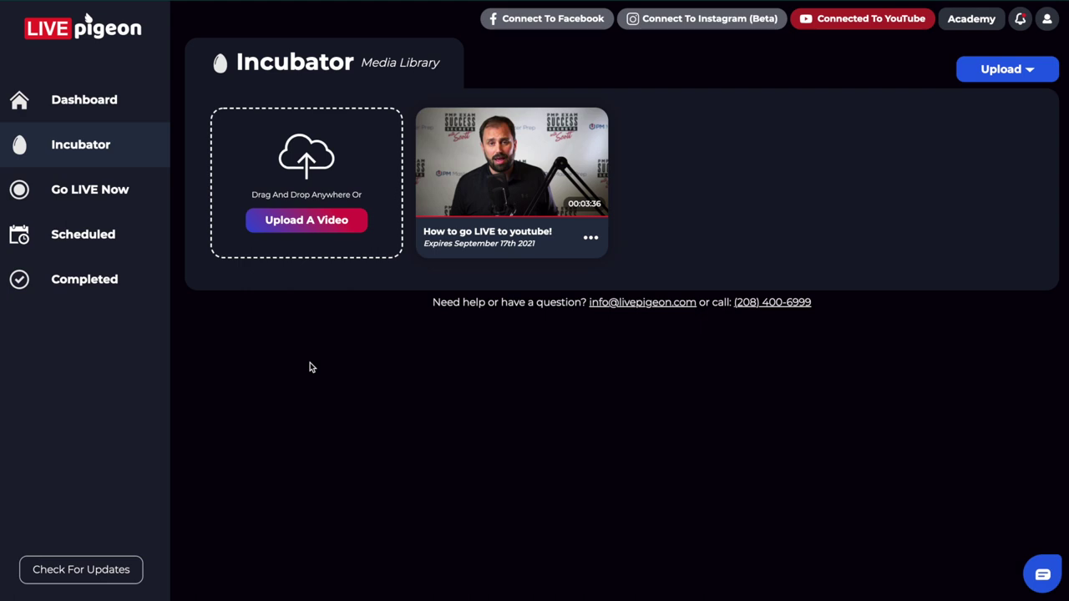
click(507, 167)
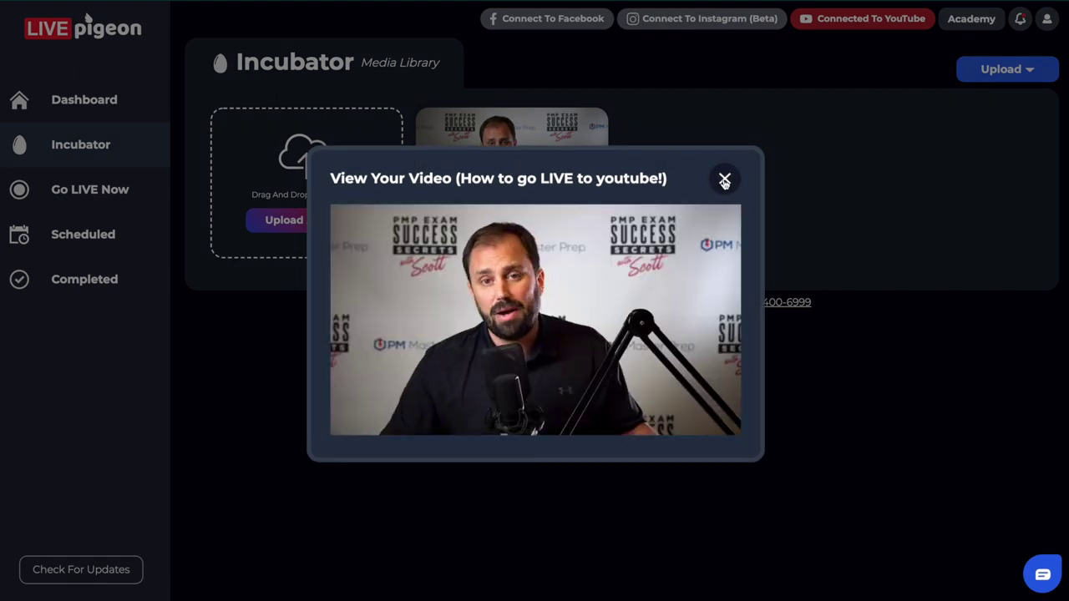
click(723, 179)
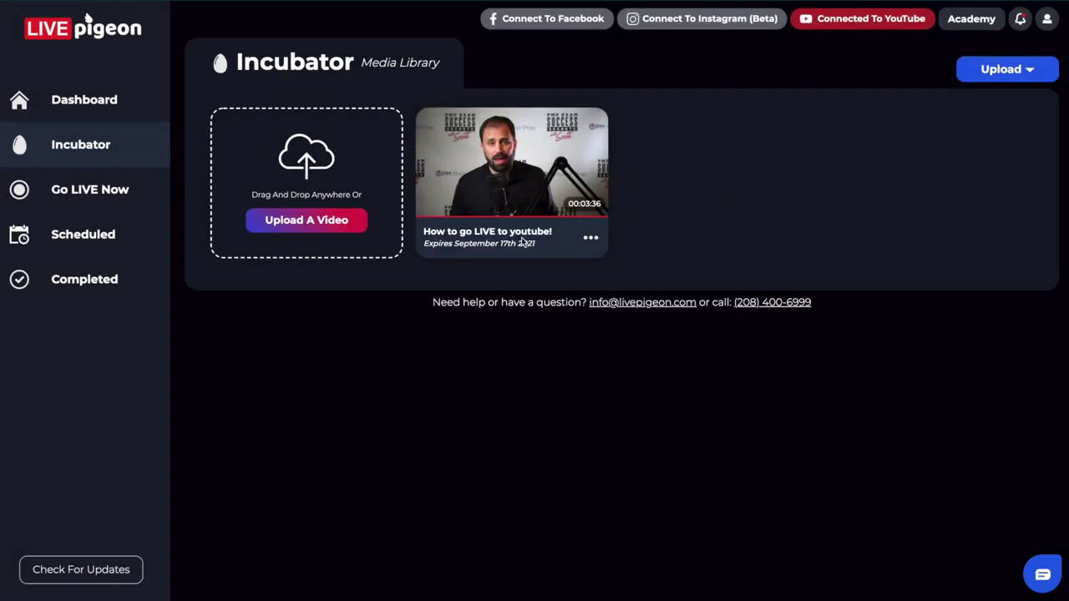
click(590, 238)
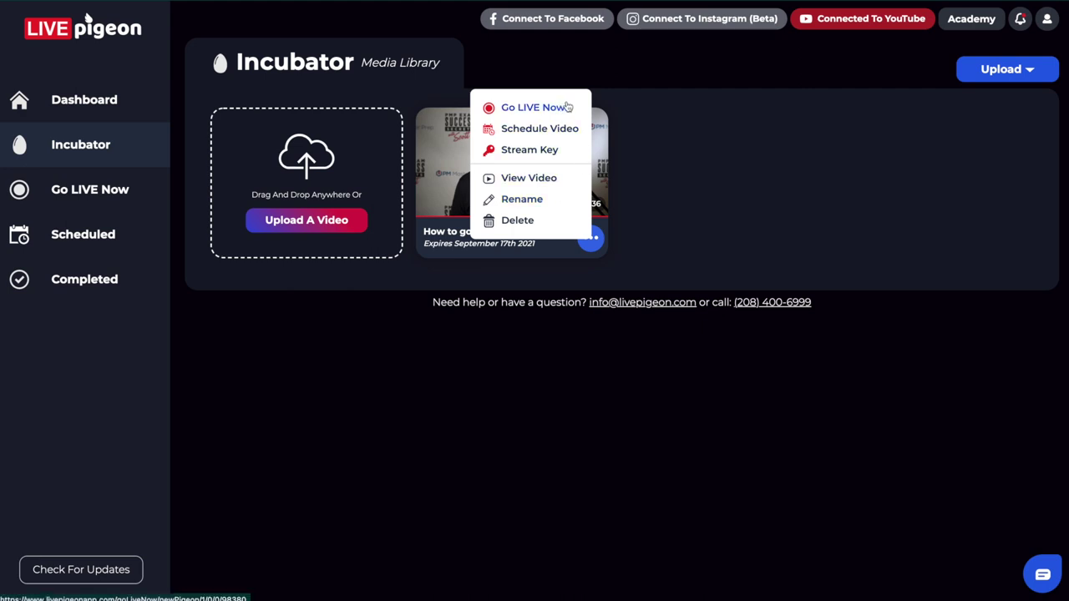
click(676, 221)
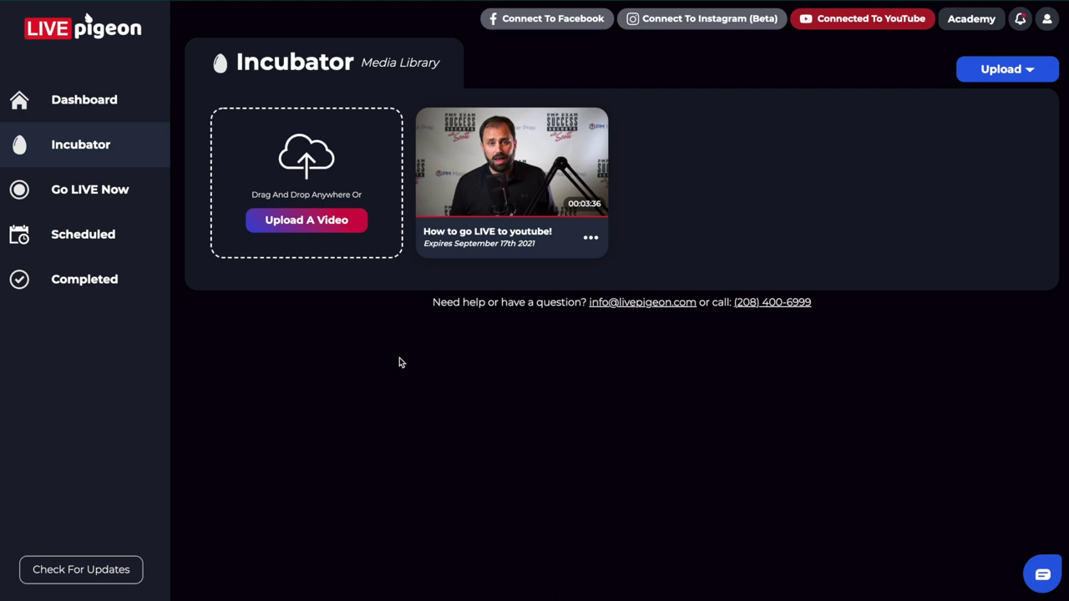
Step: Return to Scheduled Videos listing the Saturday 11 September 2021, 10:00 AM broadcast
click(87, 240)
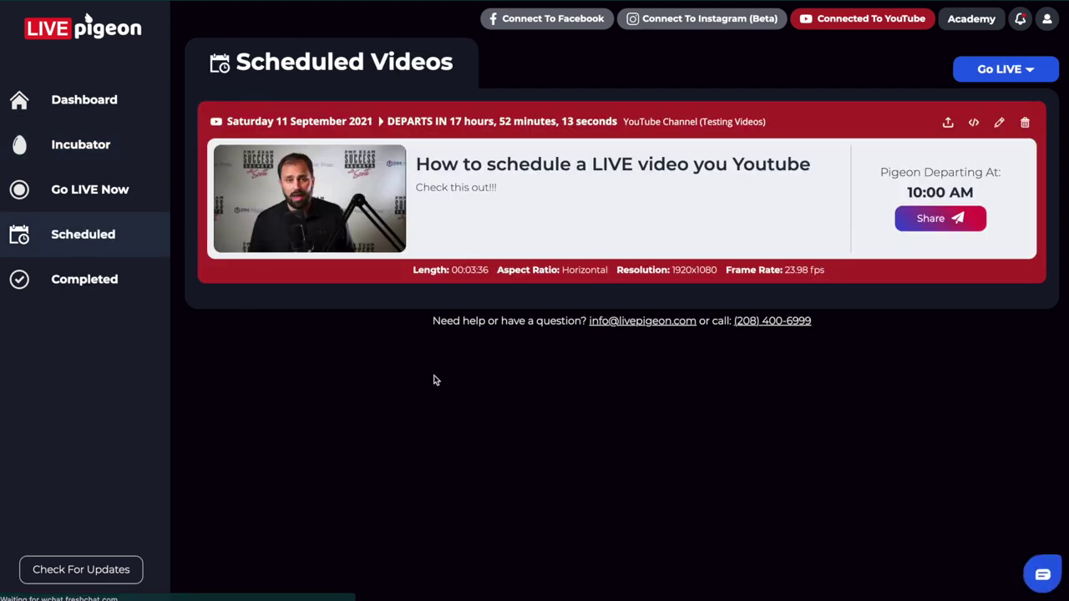